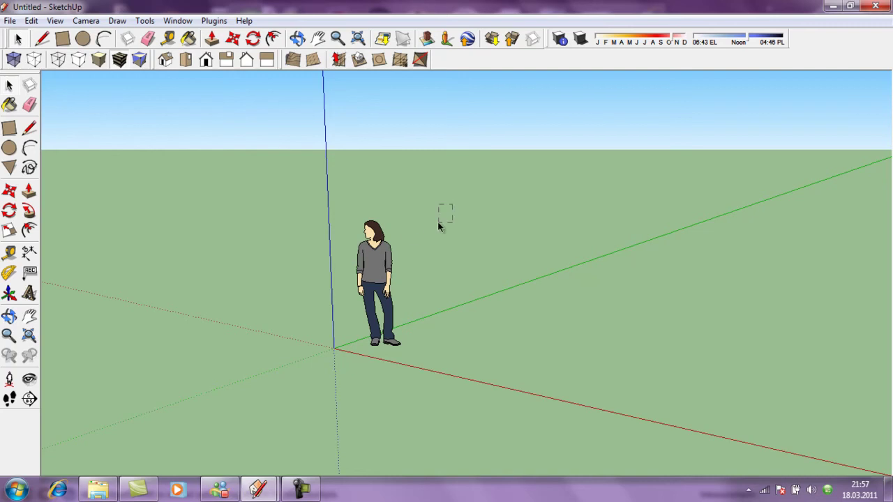
Step: Delete the person figure and draw an upright rectangle from the origin along the green axis
key(Delete)
click(29, 128)
click(458, 307)
click(281, 366)
click(267, 97)
click(458, 111)
click(458, 306)
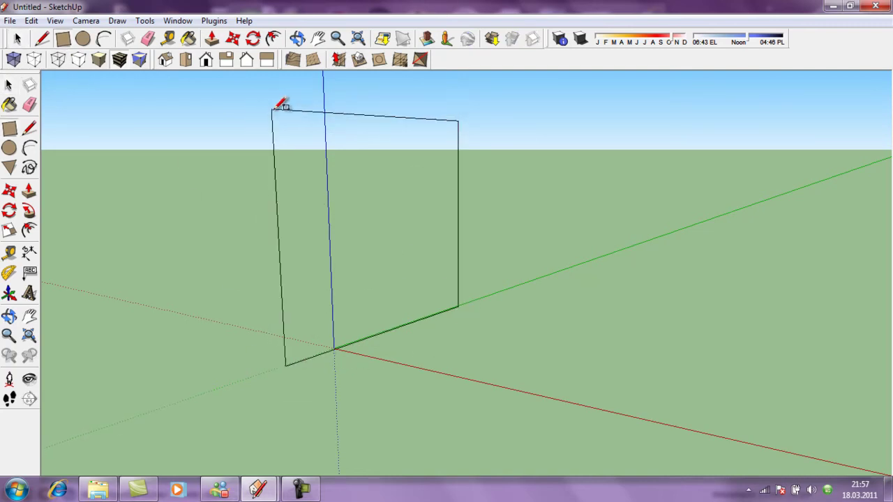
click(267, 99)
Step: Orbit so the new rectangular face is facing the camera
click(298, 39)
mouse_move(247, 213)
mouse_down()
mouse_move(378, 221)
mouse_move(507, 186)
mouse_up()
click(104, 38)
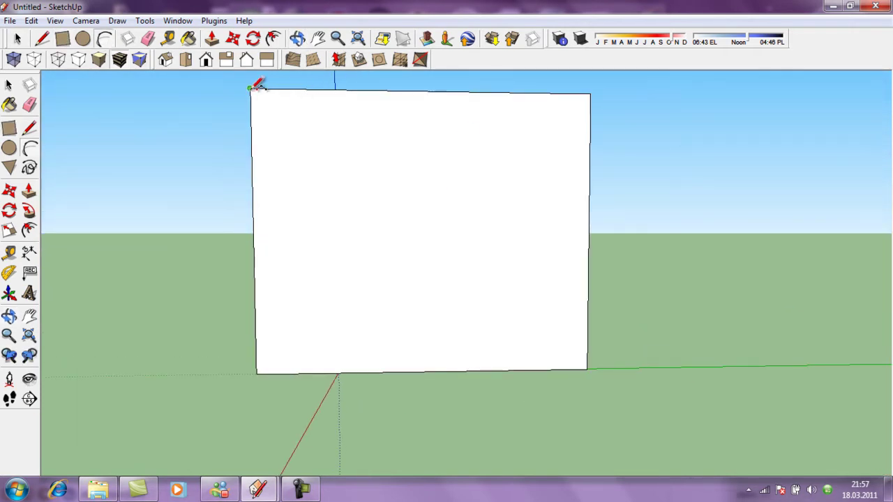
Step: Draw an arc from the rectangle's left edge to its right edge, bulging down to the bottom edge
click(590, 93)
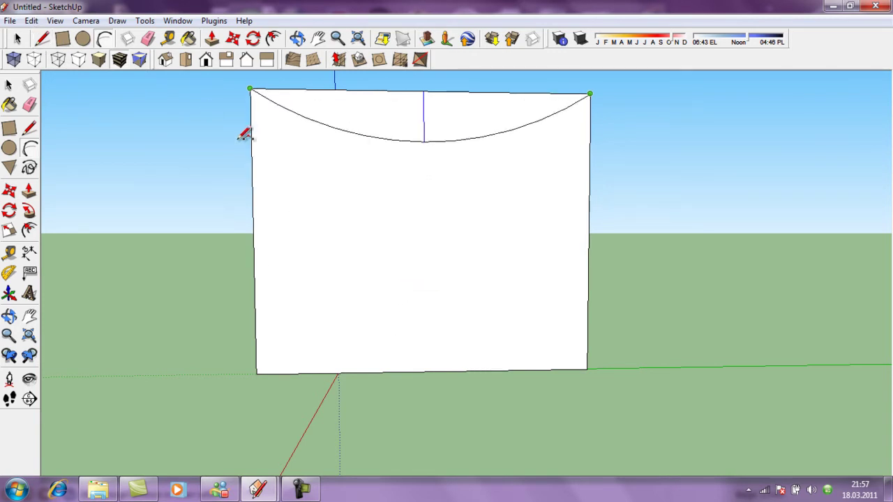
key(Escape)
click(253, 187)
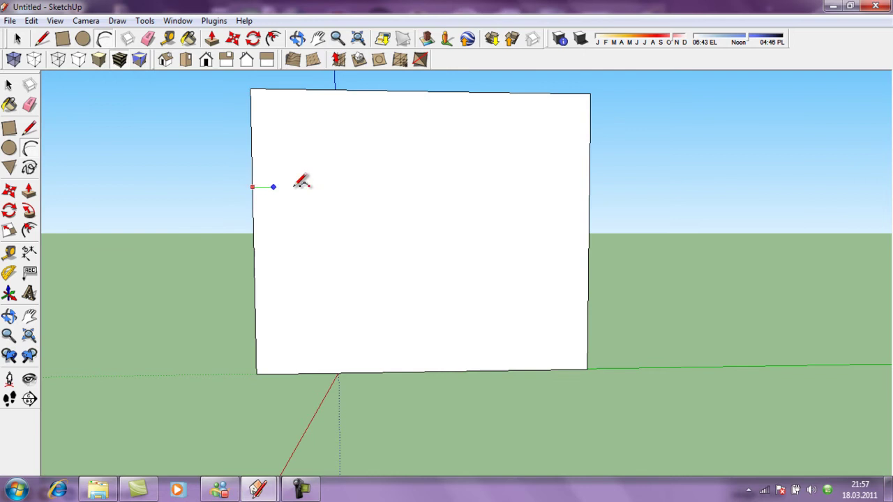
click(589, 187)
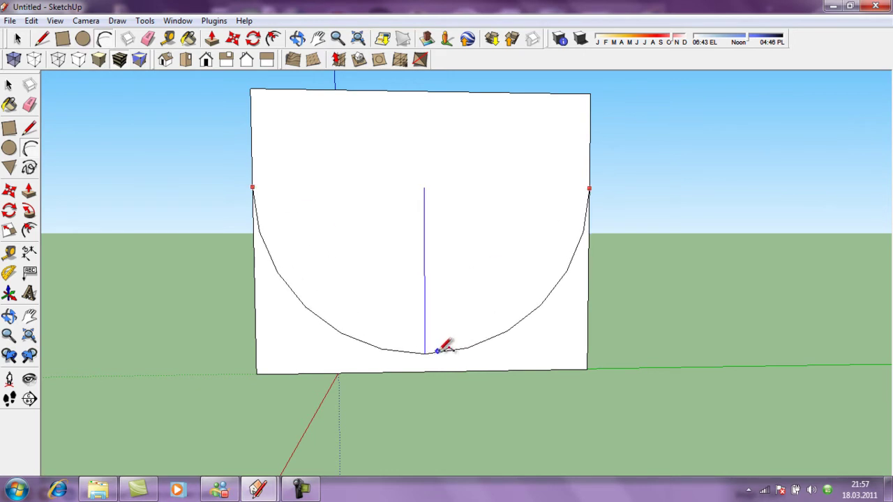
click(442, 350)
Step: Draw a vertical centre line from the top edge down to the arc's lowest point
click(42, 38)
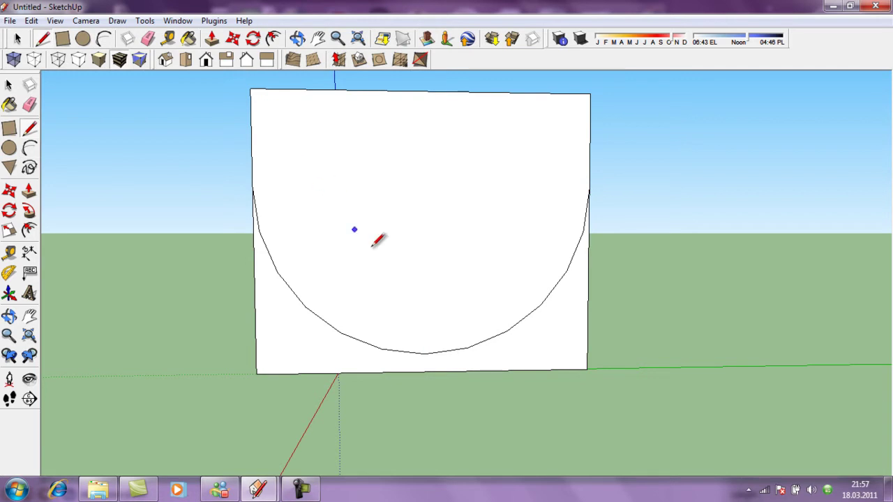
click(423, 91)
click(424, 354)
Step: Erase the straight edges below the arc and tilt the view into perspective
click(147, 38)
drag(275, 375, 258, 369)
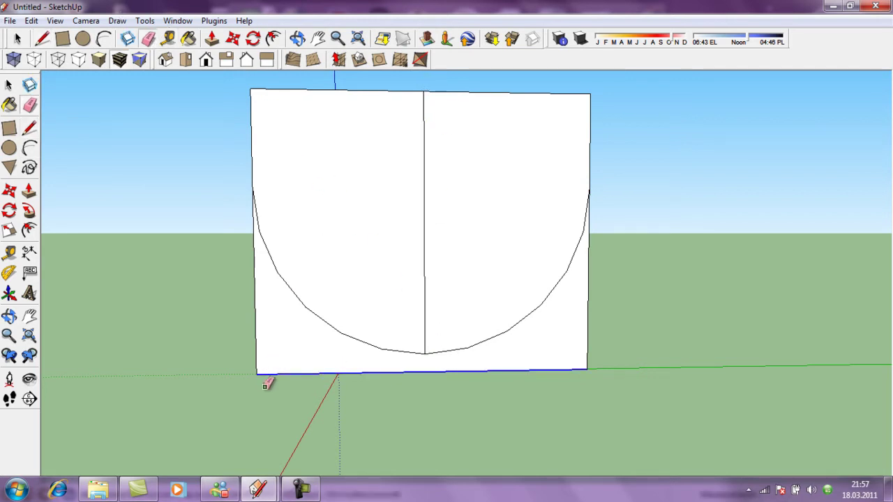
drag(615, 350, 577, 338)
click(298, 38)
mouse_move(418, 230)
mouse_down()
mouse_move(509, 348)
mouse_move(332, 256)
mouse_move(195, 140)
mouse_up()
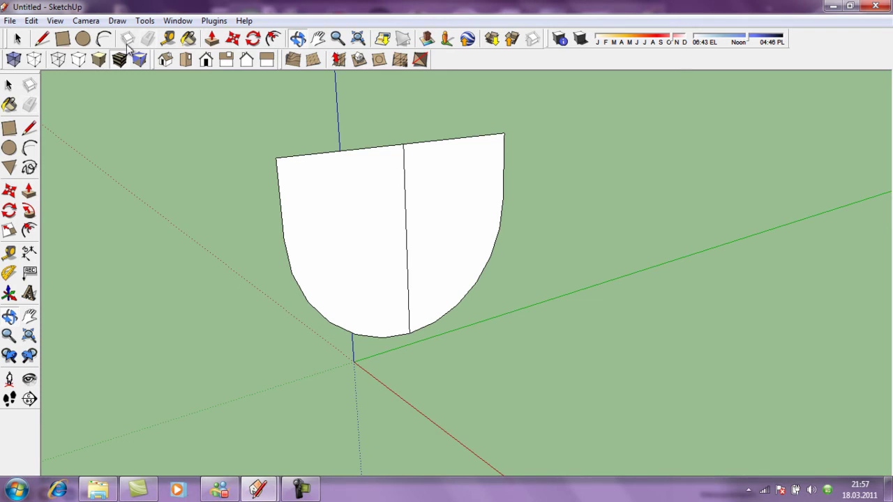
Step: Abandon a trial arc across the face and orbit to a near front-on view
click(102, 40)
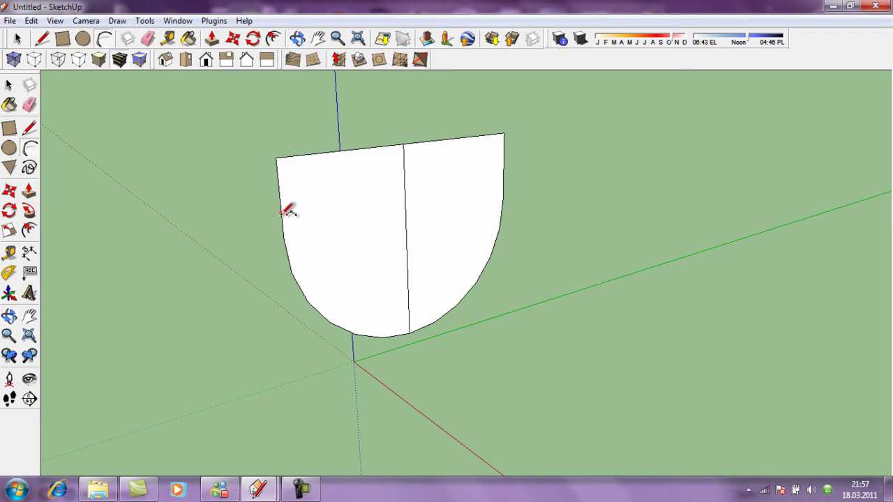
click(280, 199)
click(504, 167)
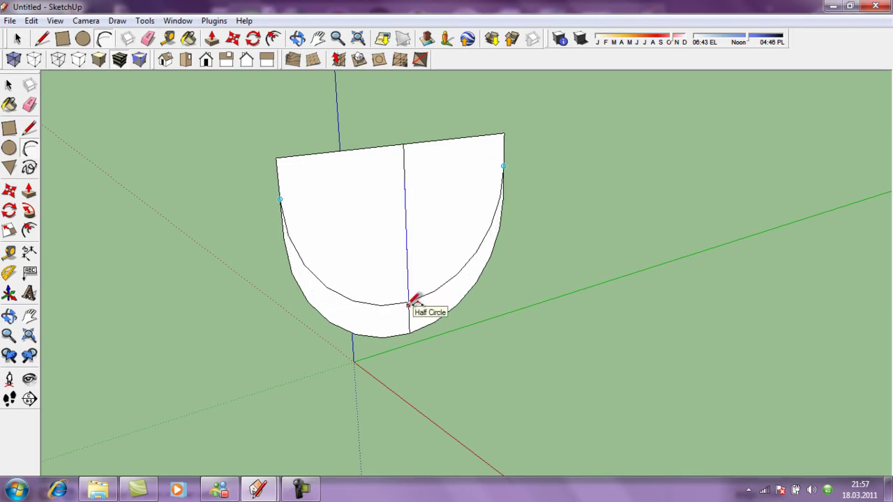
click(42, 38)
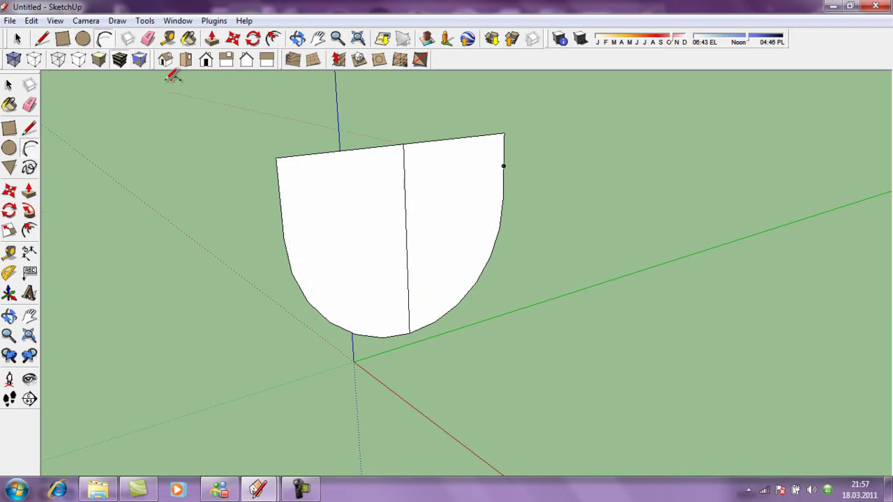
middle_drag(290, 125, 394, 186)
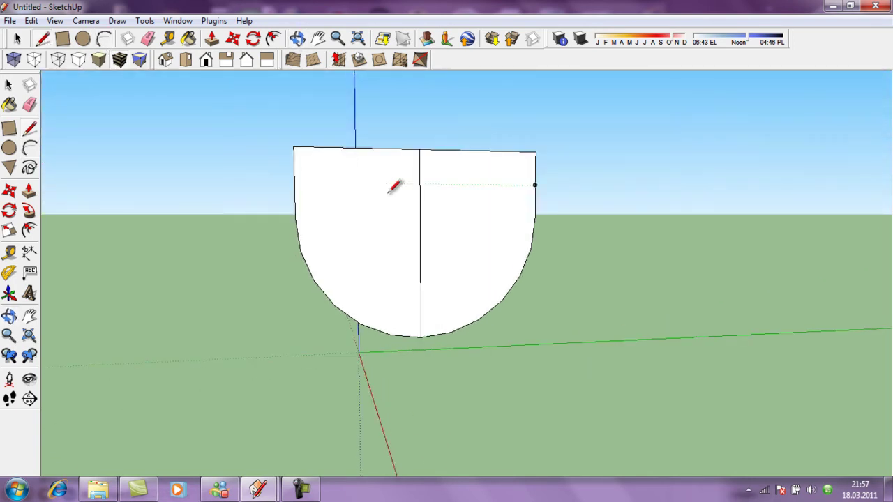
Step: Draw two bent station polylines from the top-left corner to the centre line's bottom
click(293, 146)
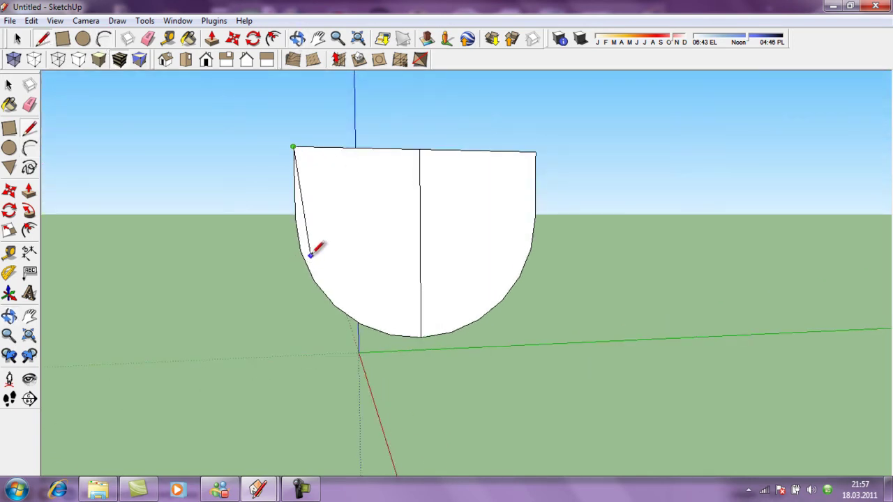
scroll(304, 237, up, 1)
click(301, 235)
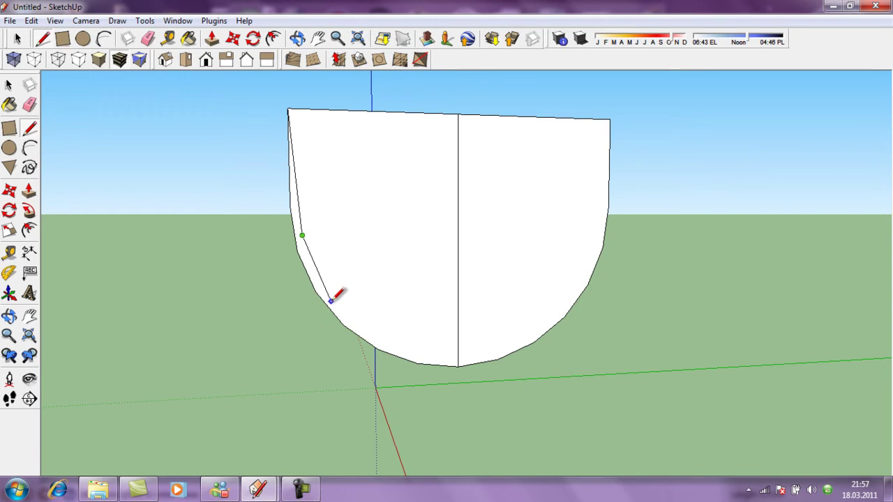
click(332, 297)
click(458, 366)
click(288, 108)
click(323, 252)
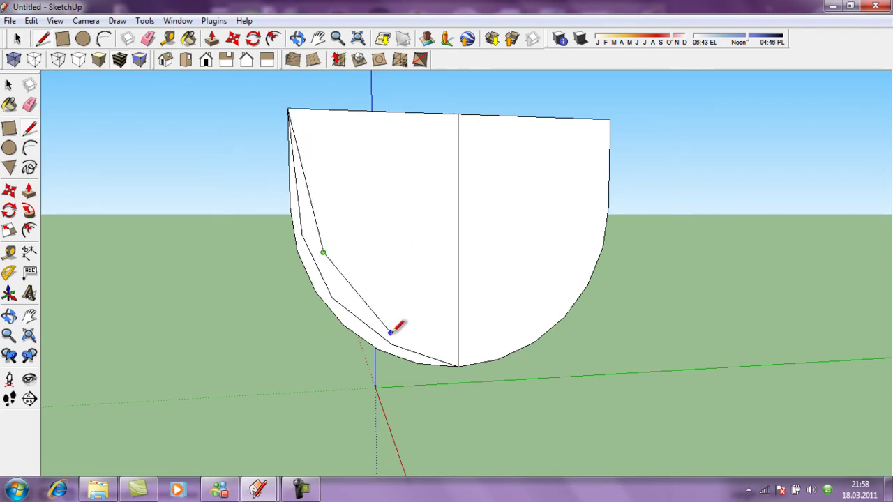
click(457, 364)
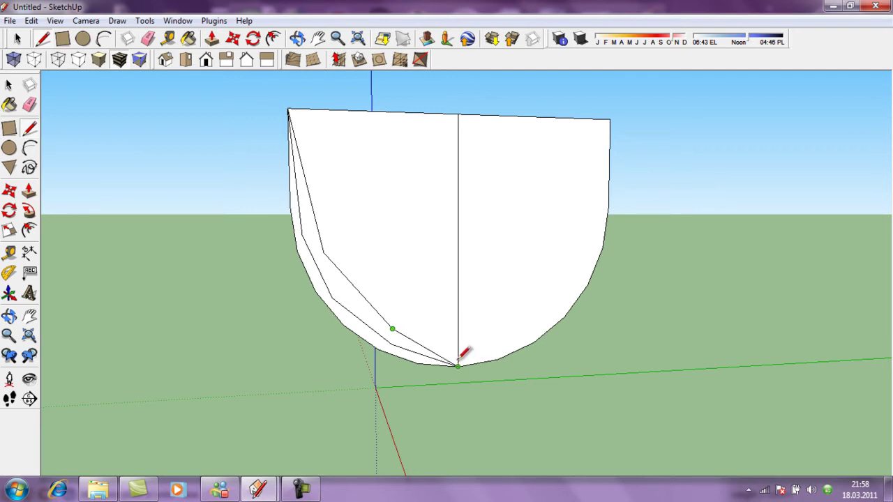
Step: Add three narrower station lines from the top edge to the centre line, viewed in perspective
click(288, 109)
click(309, 109)
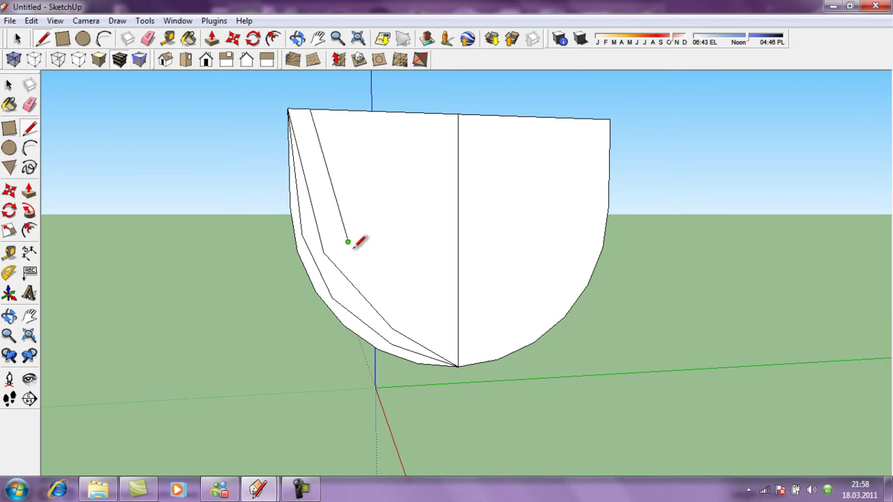
click(401, 314)
click(458, 343)
click(346, 110)
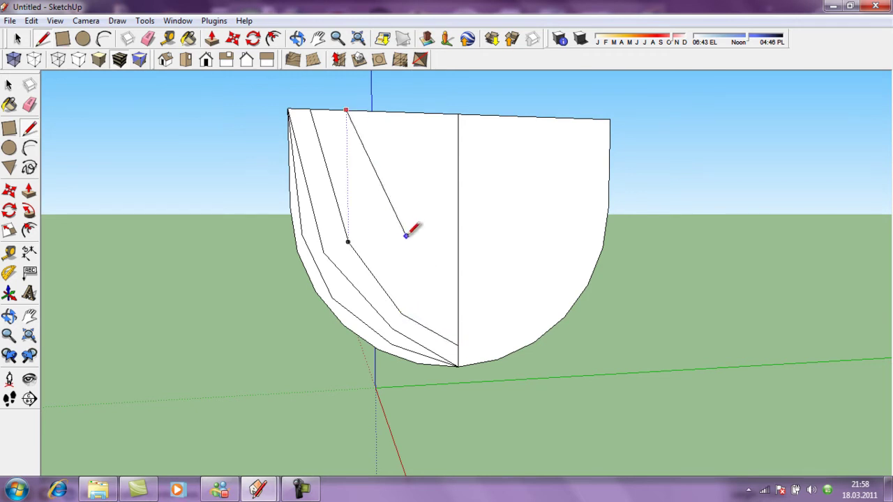
click(392, 233)
click(458, 284)
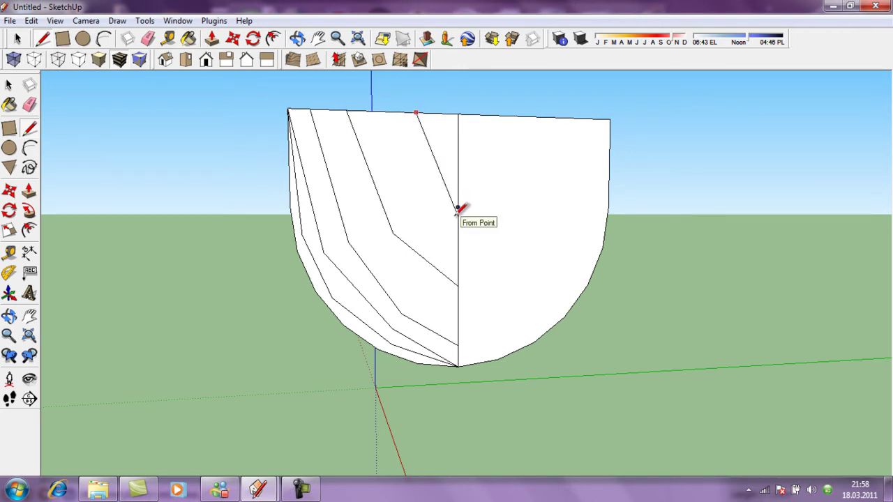
click(457, 223)
click(297, 39)
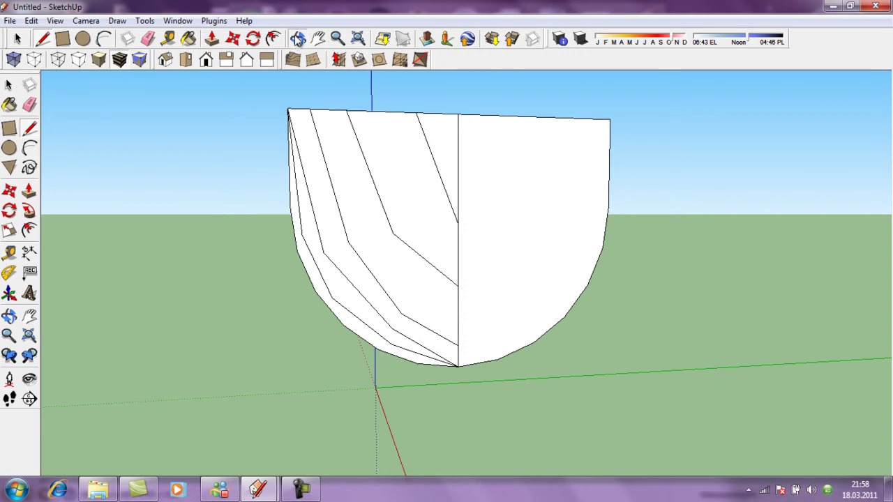
drag(502, 327, 370, 244)
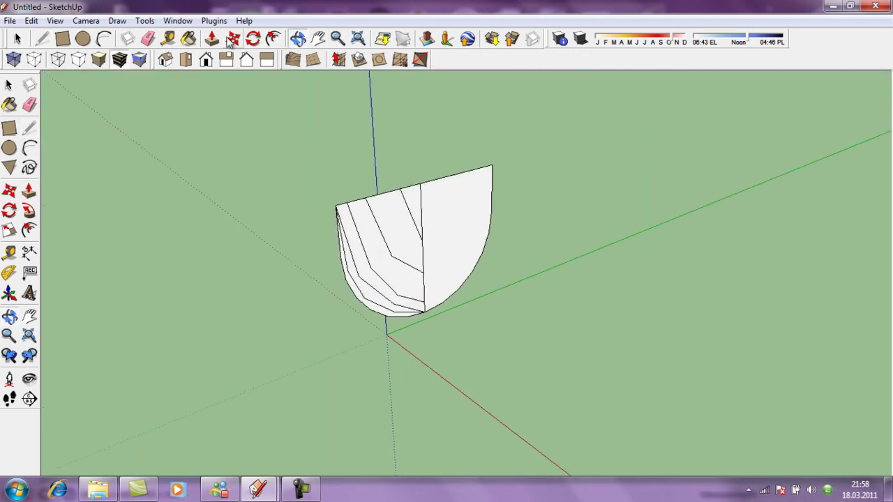
Step: Erase the right half of the cross-section
click(147, 38)
drag(489, 266, 487, 229)
drag(468, 286, 456, 297)
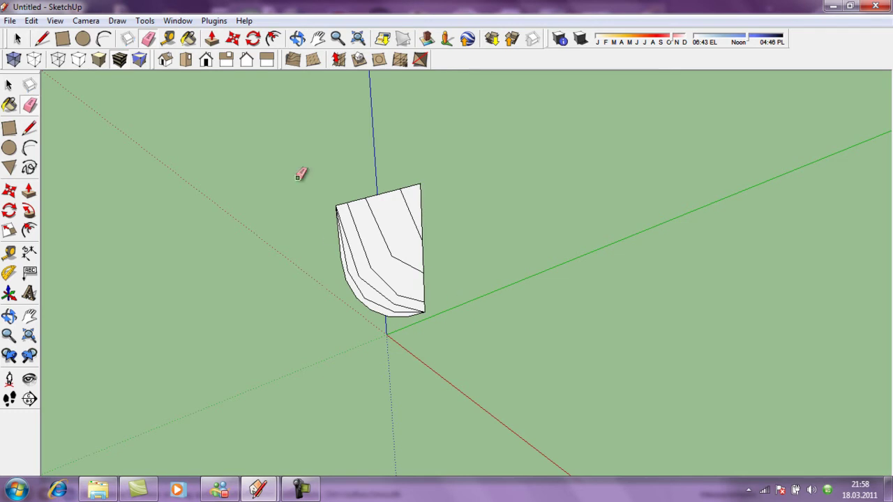
Step: Push/pull each of the four station profile faces out along the hull into blocks
click(211, 39)
scroll(225, 70, down, 2)
drag(398, 196, 500, 277)
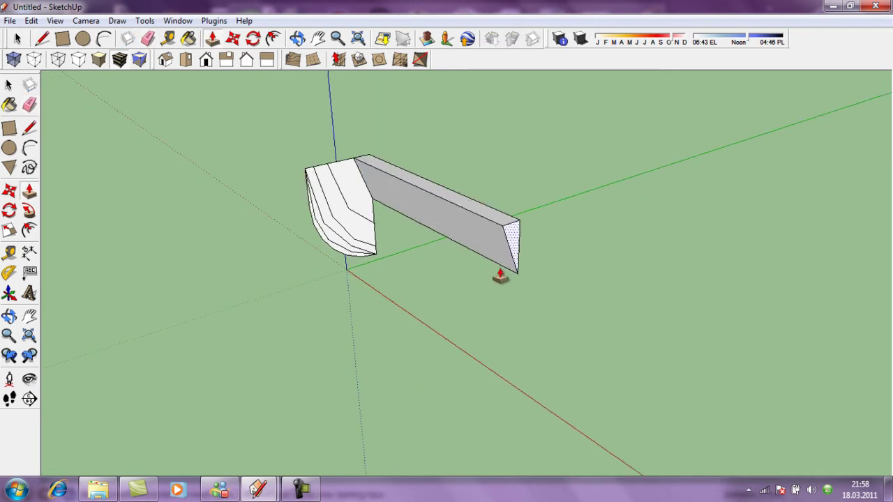
drag(342, 180, 454, 249)
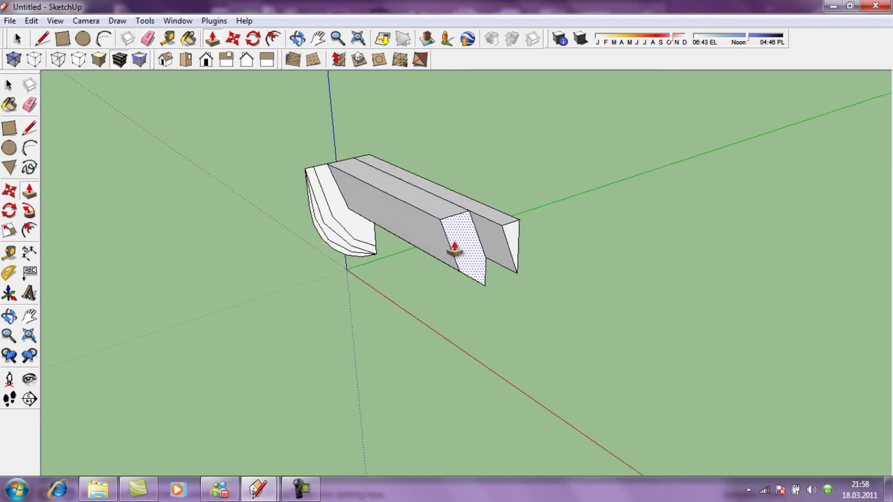
drag(335, 201, 397, 262)
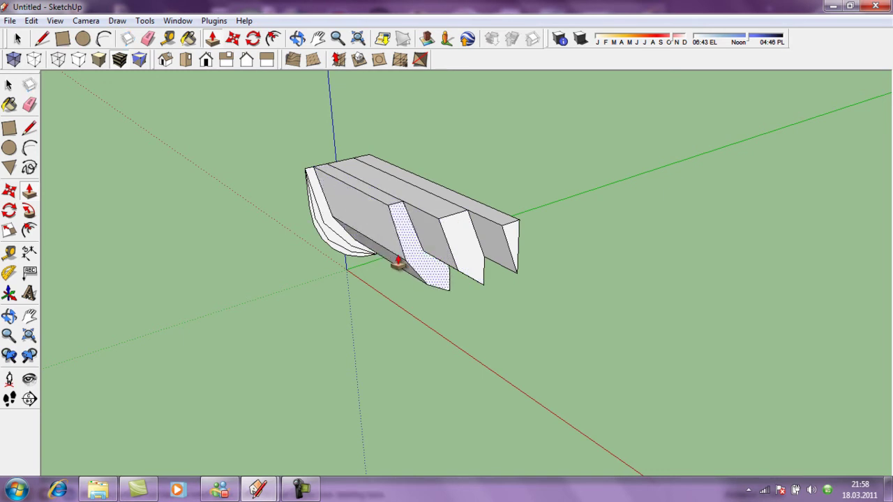
mouse_move(314, 176)
mouse_down()
mouse_move(364, 239)
mouse_move(319, 231)
mouse_move(344, 244)
mouse_move(325, 246)
mouse_up()
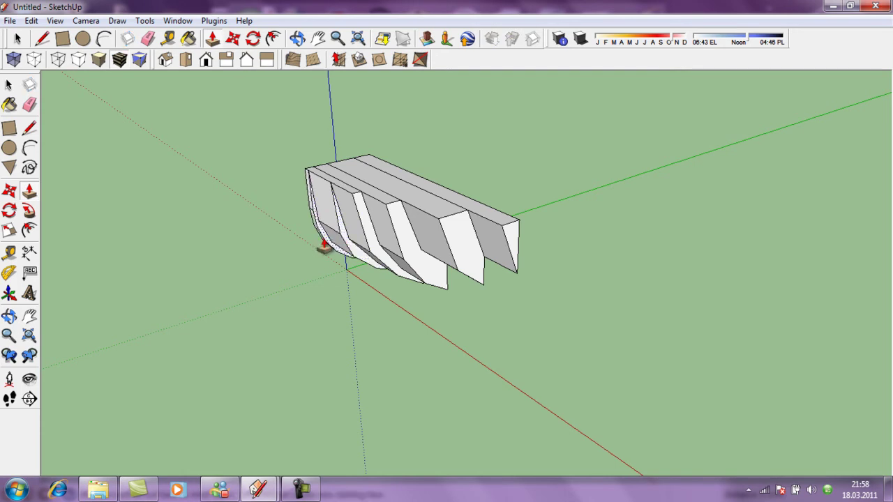
Step: Pull the hull's end face outward into a long straight hull extension, viewed from low side
click(297, 38)
mouse_move(550, 175)
mouse_down()
mouse_move(351, 260)
mouse_move(138, 83)
mouse_up()
click(42, 38)
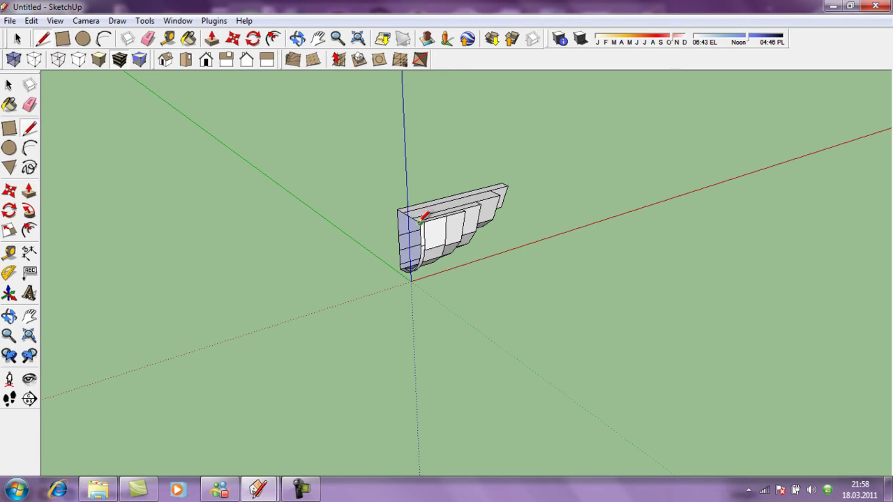
click(211, 38)
click(409, 235)
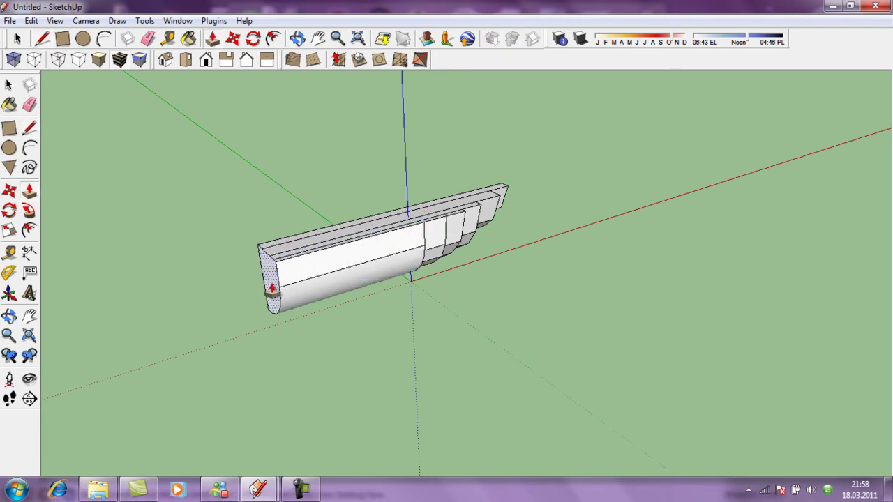
click(265, 253)
click(297, 38)
mouse_move(631, 323)
mouse_down()
mouse_move(276, 209)
mouse_move(419, 303)
mouse_move(393, 295)
mouse_move(514, 253)
mouse_move(516, 241)
mouse_move(495, 268)
mouse_move(289, 267)
mouse_move(279, 217)
mouse_up()
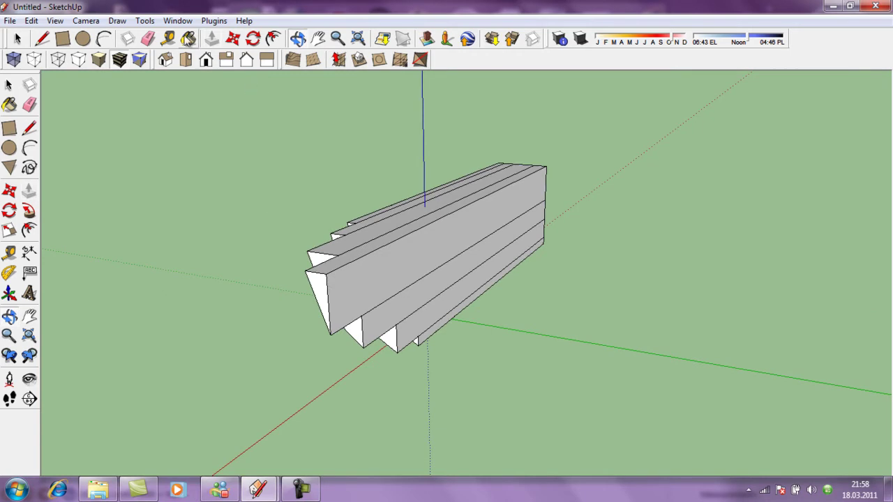
Step: Erase the top edges of the extruded blocks and orbit to see the hull edge-on
click(148, 39)
mouse_move(422, 208)
mouse_down()
mouse_move(426, 219)
mouse_move(418, 201)
mouse_move(461, 298)
mouse_up()
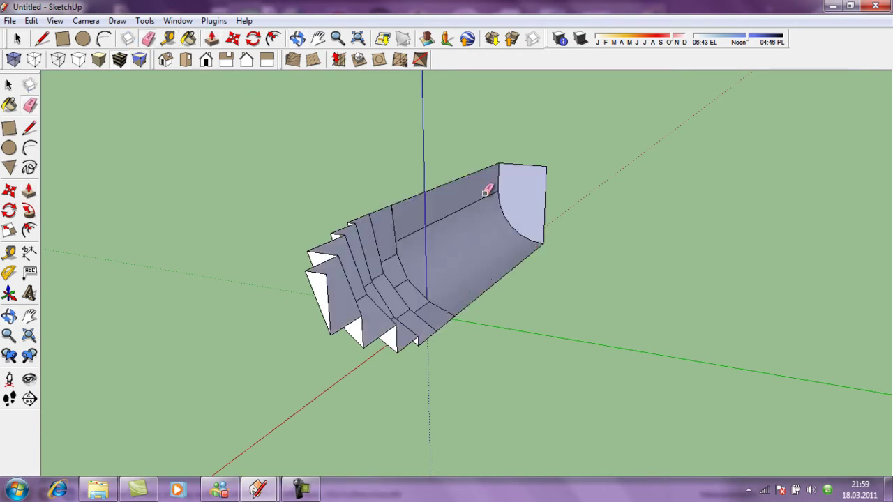
scroll(403, 290, up, 3)
click(297, 39)
mouse_move(424, 193)
mouse_down()
mouse_move(484, 219)
mouse_move(424, 335)
mouse_move(628, 265)
mouse_move(791, 285)
mouse_move(454, 227)
mouse_move(512, 142)
mouse_move(470, 303)
mouse_move(225, 81)
mouse_up()
Step: Erase the extruded blocks down to thin station sections
click(147, 39)
mouse_move(474, 168)
mouse_down()
mouse_move(472, 261)
mouse_move(489, 335)
mouse_move(528, 257)
mouse_up()
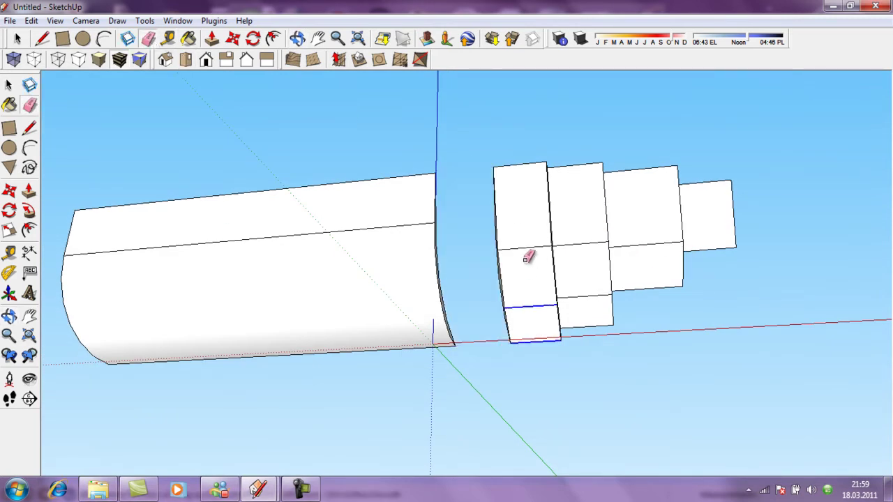
mouse_move(530, 145)
mouse_down()
mouse_move(588, 213)
mouse_move(597, 323)
mouse_move(652, 288)
mouse_move(656, 155)
mouse_move(721, 196)
mouse_move(715, 265)
mouse_up()
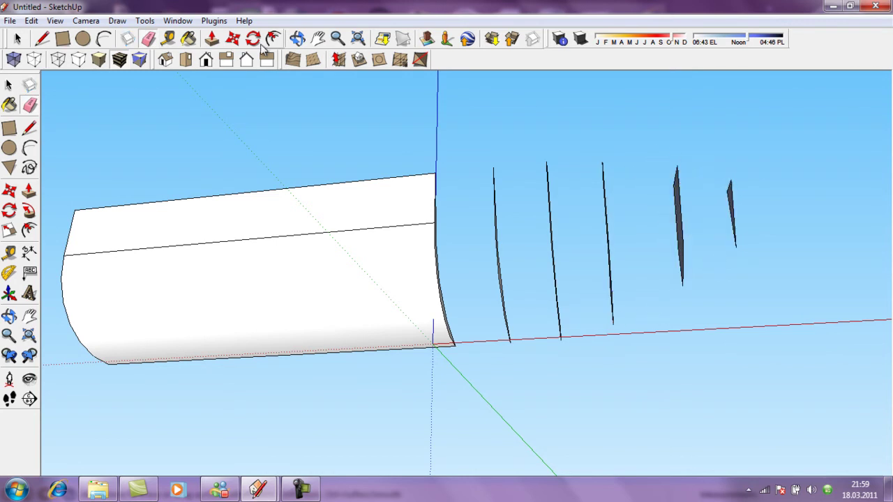
click(297, 38)
drag(567, 225, 681, 239)
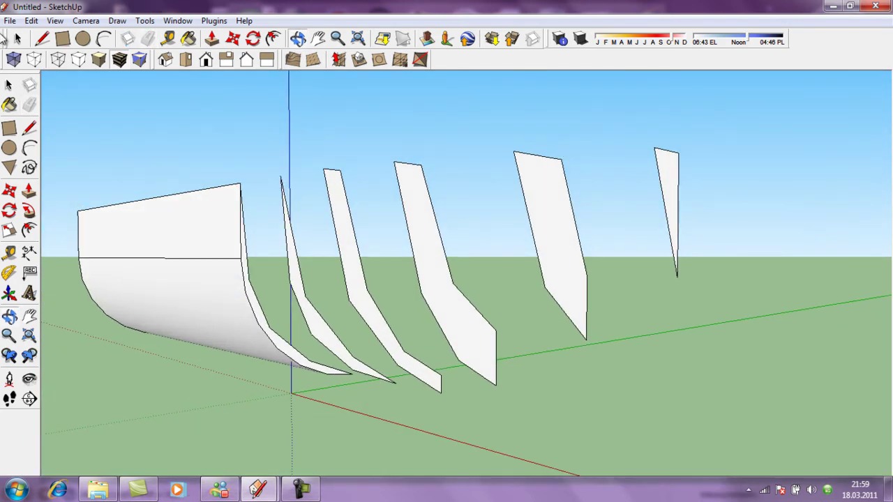
Step: Draw a triangle at the last section's top corner down to its bottom vertex
click(43, 38)
click(679, 153)
click(740, 145)
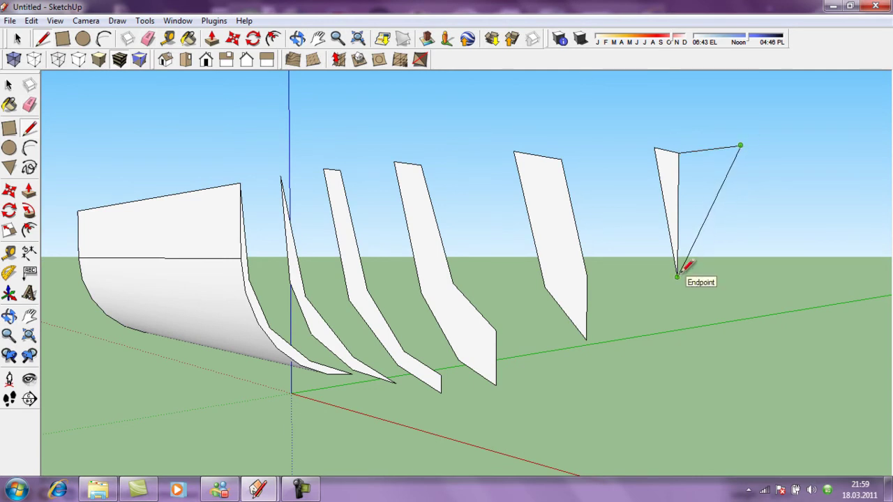
click(709, 150)
click(676, 276)
Step: Erase the triangles' top edges and the white face, leaving a V-shaped bow outline
click(147, 39)
click(722, 148)
click(693, 151)
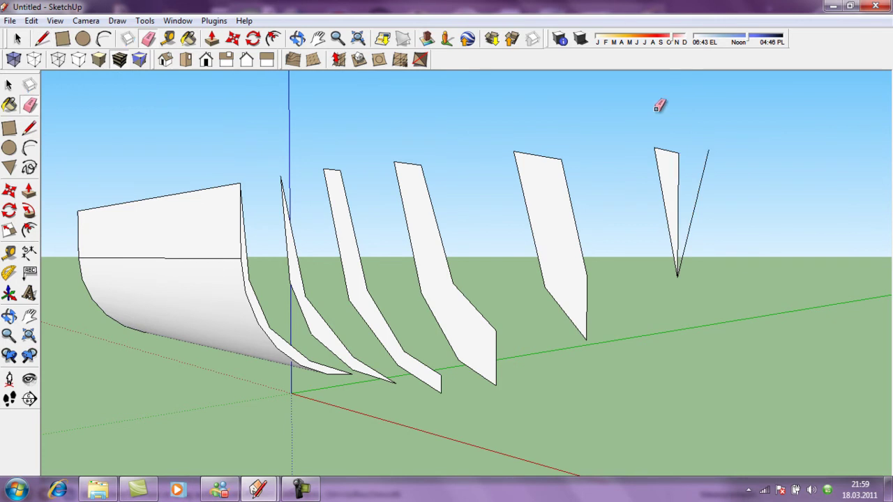
middle_drag(441, 201, 298, 110)
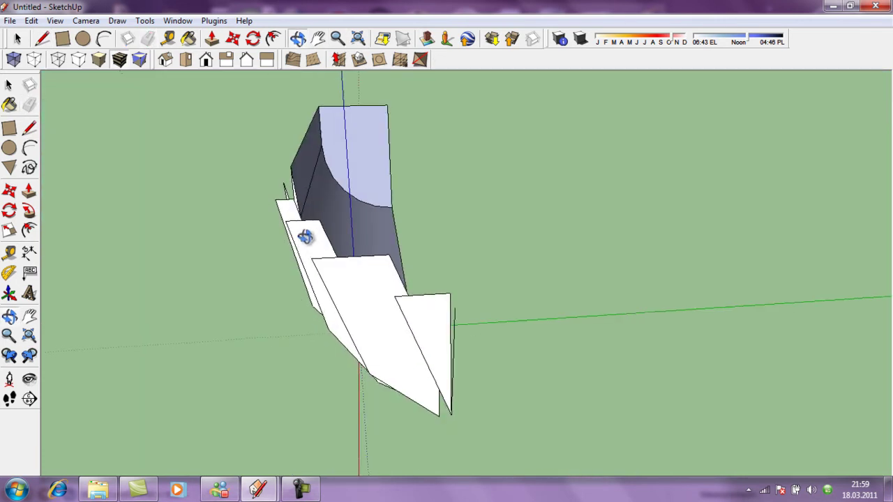
click(147, 39)
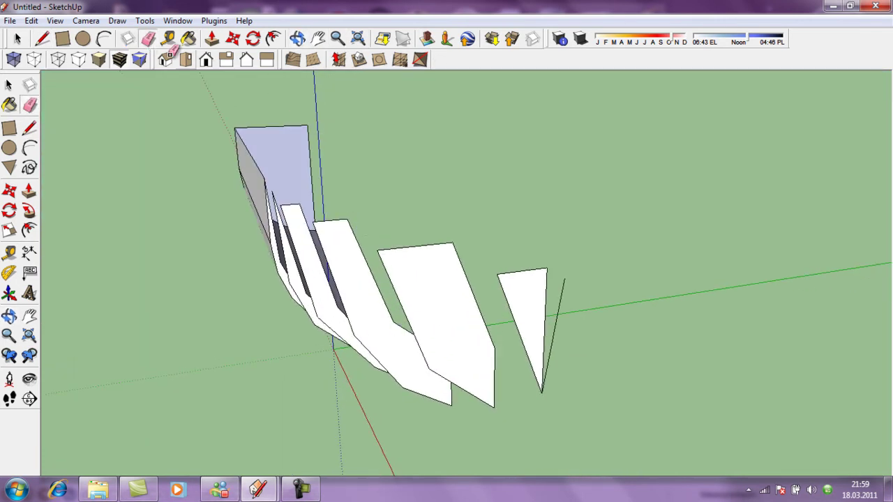
click(548, 269)
drag(453, 248, 455, 258)
drag(497, 345, 509, 336)
mouse_move(349, 218)
middle_down()
mouse_move(394, 364)
mouse_move(380, 317)
middle_up()
Step: Erase the leftover white strip faces, spike face and thin edges near the bow
drag(407, 274, 414, 282)
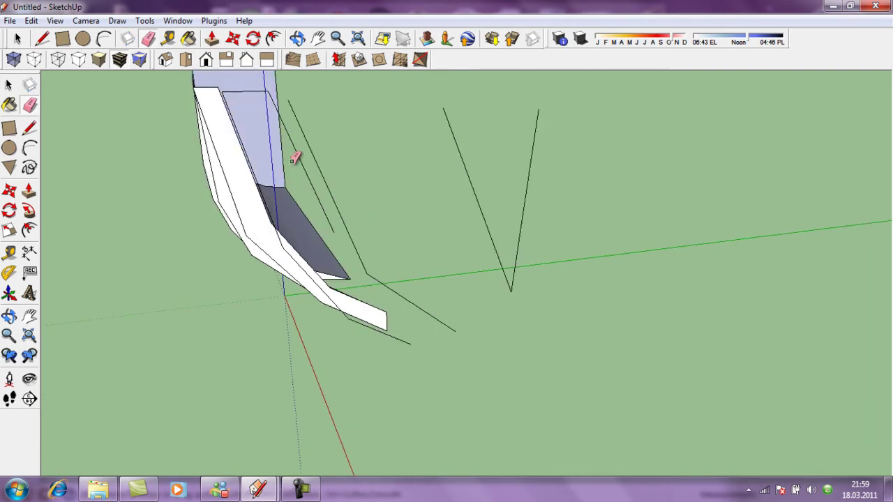
scroll(145, 72, up, 2)
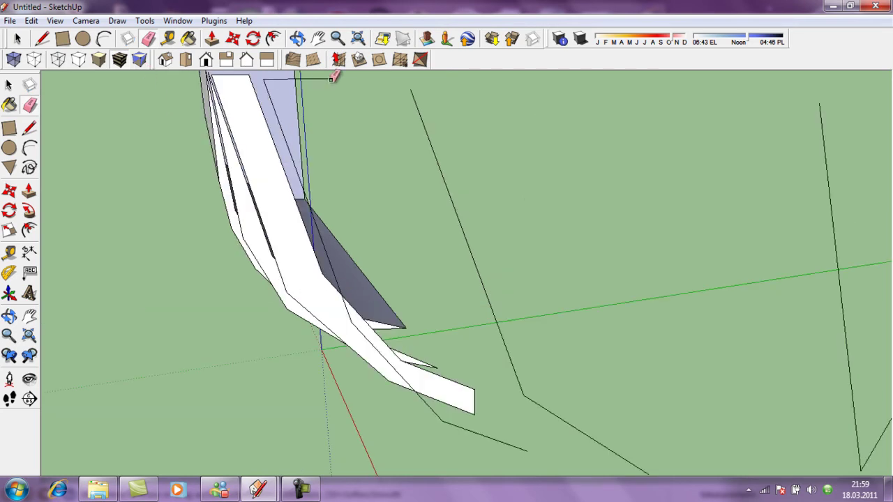
scroll(449, 127, down, 3)
drag(455, 159, 491, 217)
scroll(522, 289, up, 2)
drag(518, 303, 517, 312)
drag(474, 293, 469, 289)
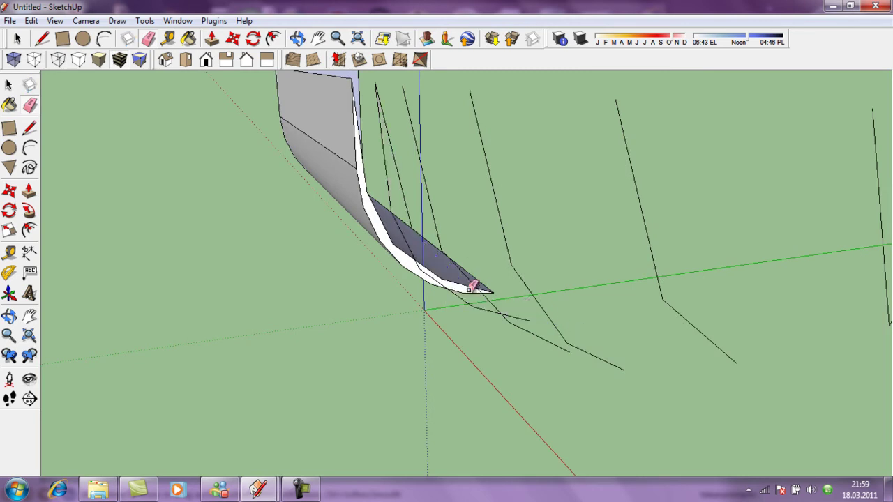
drag(413, 221, 435, 225)
scroll(398, 150, up, 3)
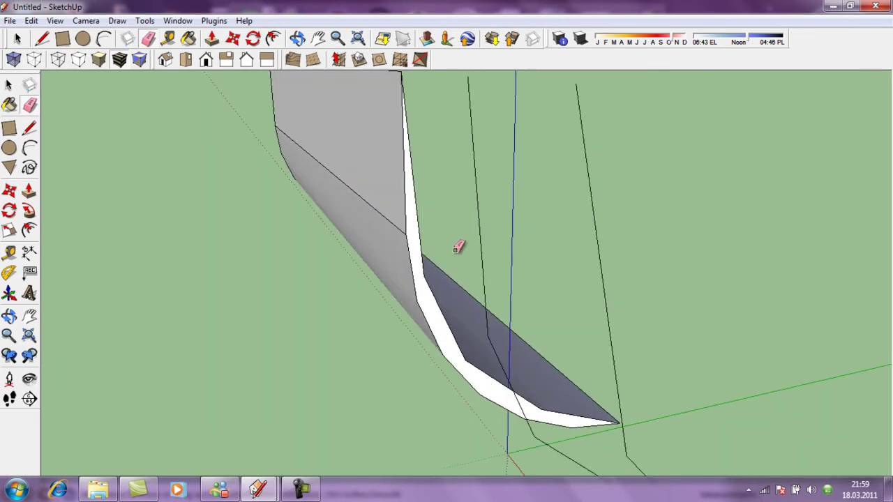
drag(427, 257, 428, 282)
drag(472, 357, 522, 374)
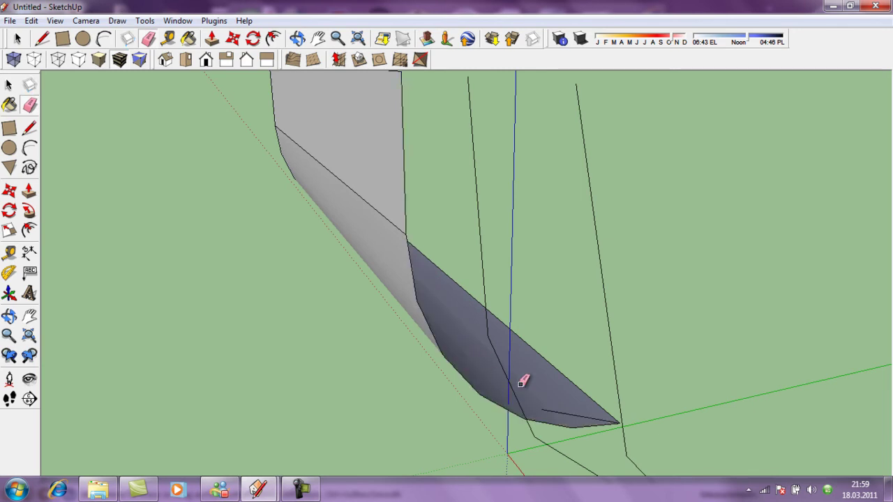
Step: Orbit to a low side view of the hull
click(564, 412)
middle_drag(202, 255, 167, 159)
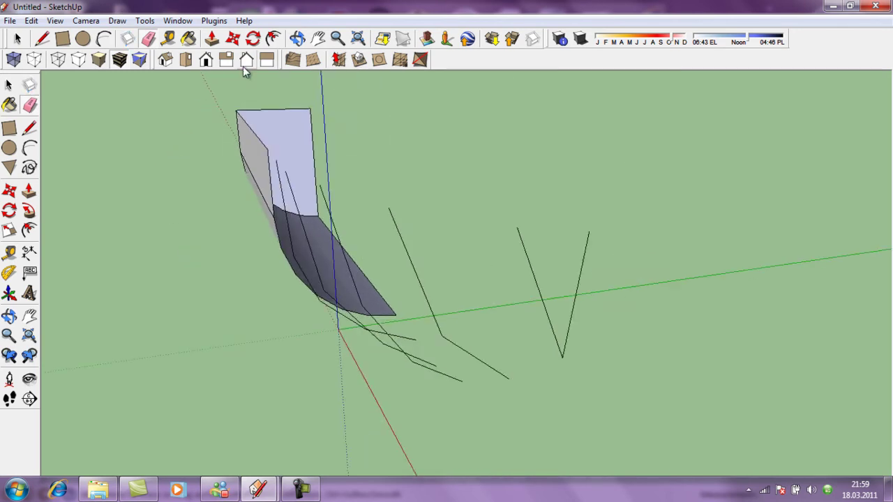
click(297, 38)
mouse_move(300, 171)
mouse_down()
mouse_move(328, 173)
mouse_move(317, 168)
mouse_up()
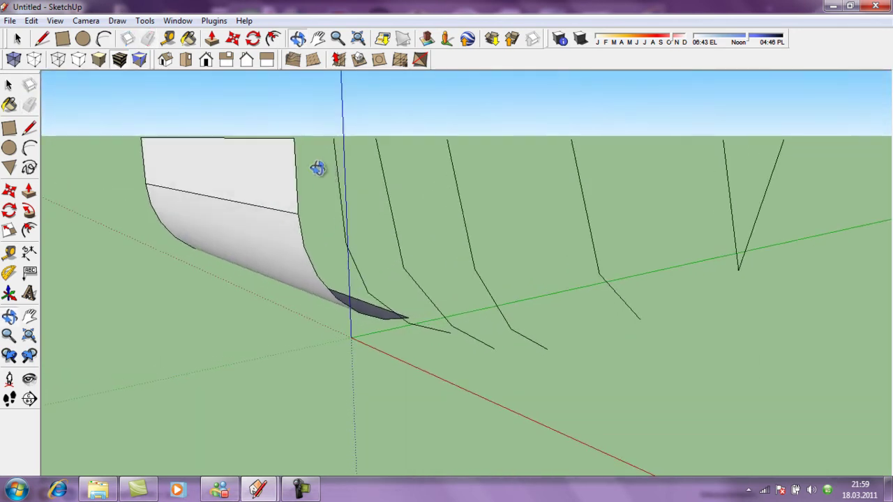
scroll(317, 168, down, 3)
Step: Copy the station curves and bow surface, paste the copy, and flip it along Green Direction
key(space)
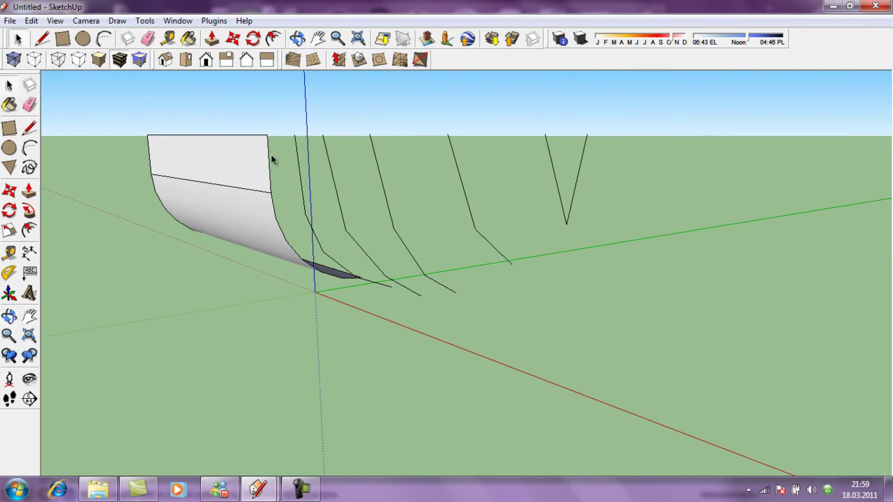
drag(106, 95, 661, 335)
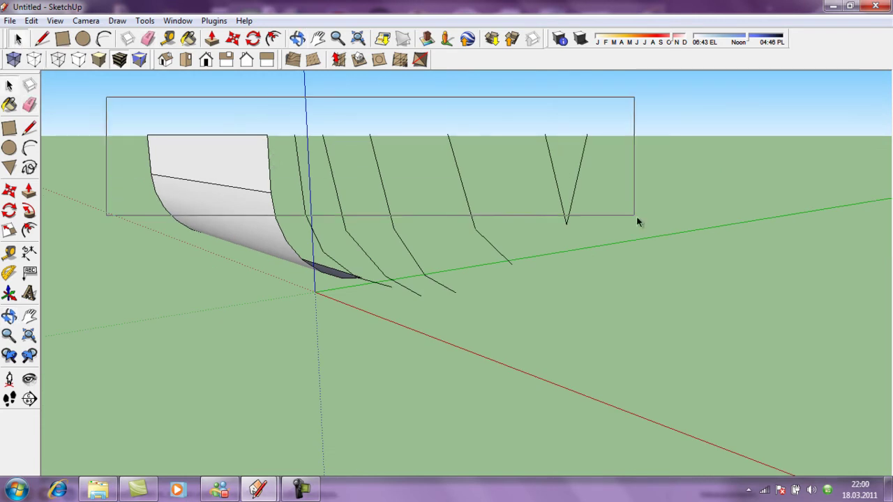
key(ctrl+v)
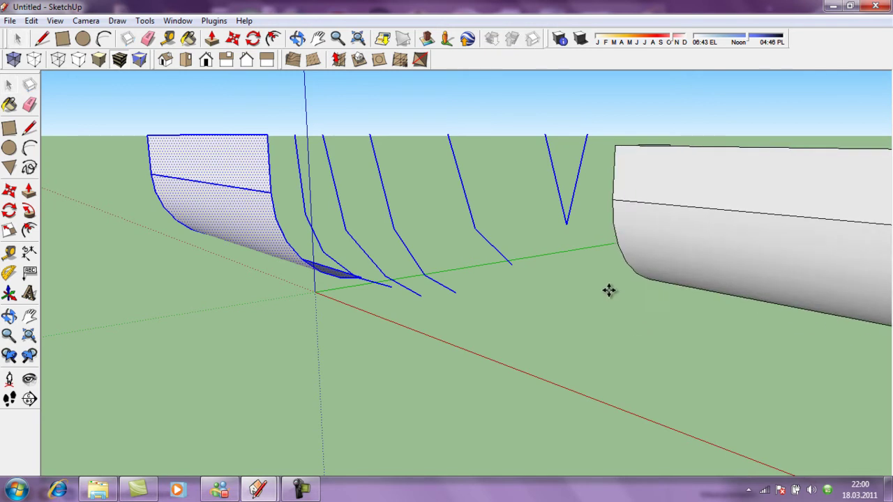
click(332, 130)
right_click(470, 120)
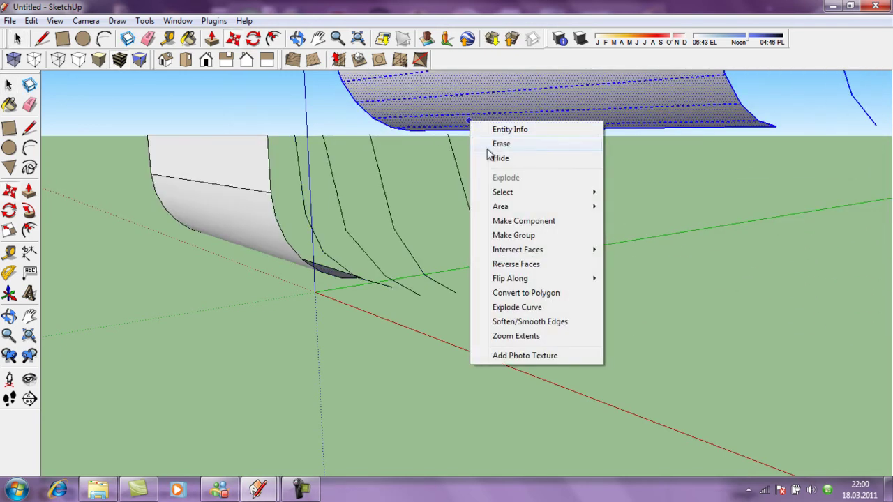
mouse_move(510, 278)
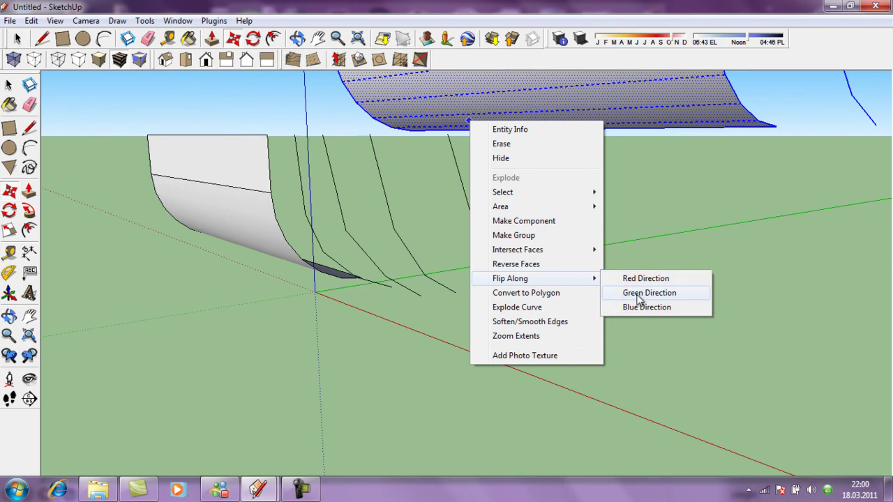
click(638, 293)
click(297, 38)
drag(433, 209, 324, 225)
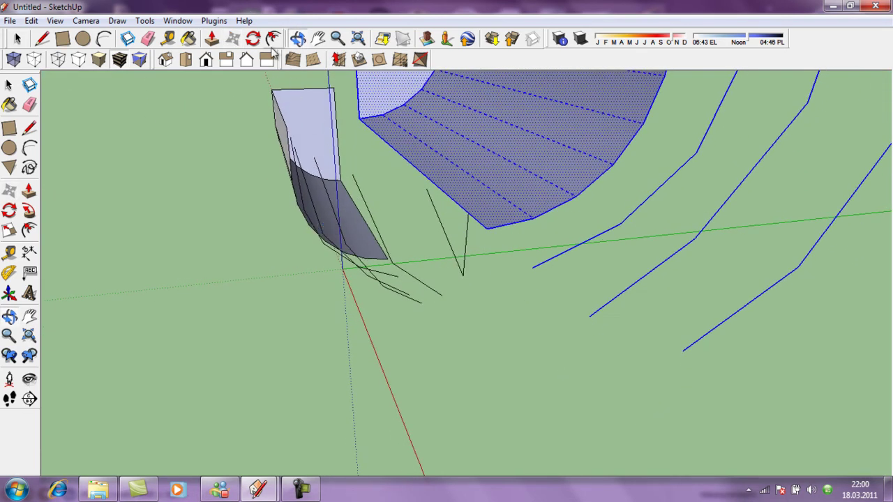
Step: Move the mirrored copy until it snaps flush against the original half, then deselect
key(m)
drag(483, 232, 392, 119)
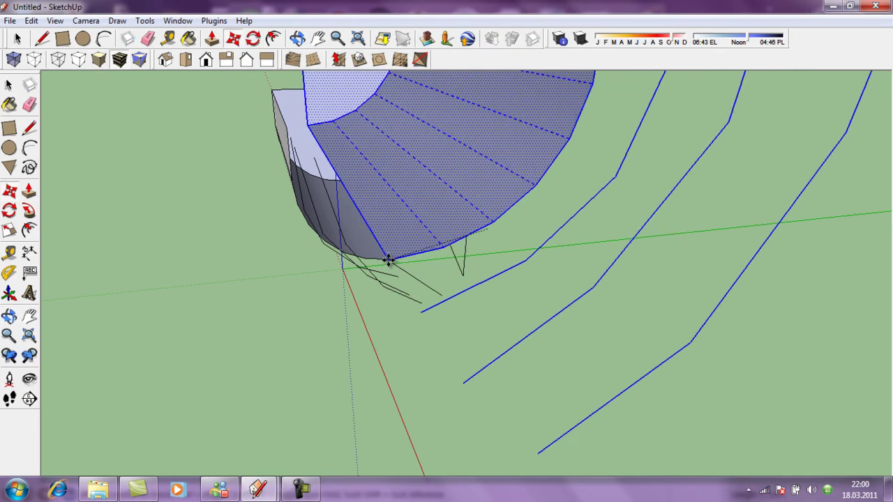
click(391, 119)
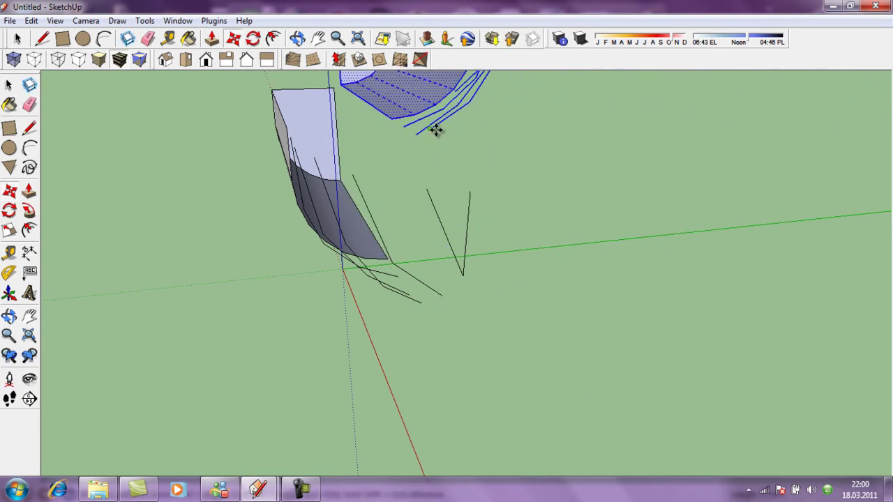
click(403, 127)
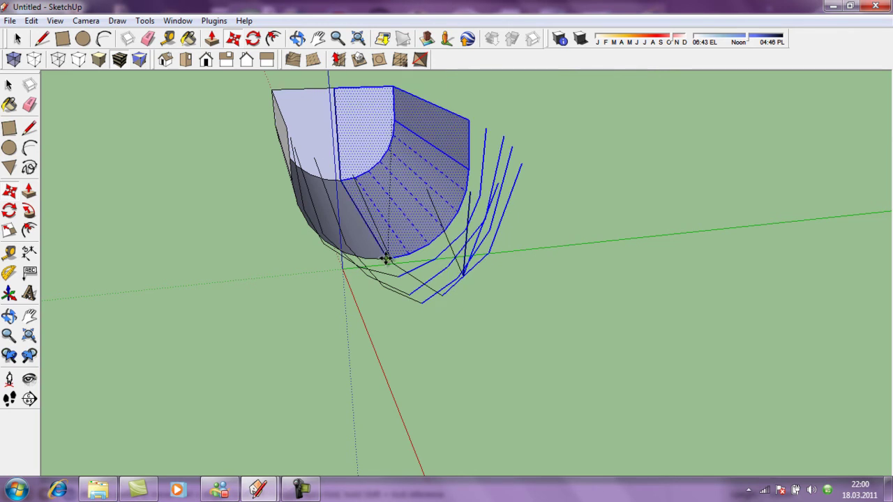
click(386, 258)
click(297, 38)
mouse_move(491, 275)
mouse_down()
mouse_move(193, 439)
mouse_move(454, 398)
mouse_move(493, 361)
mouse_move(612, 353)
mouse_move(573, 364)
mouse_move(126, 100)
mouse_up()
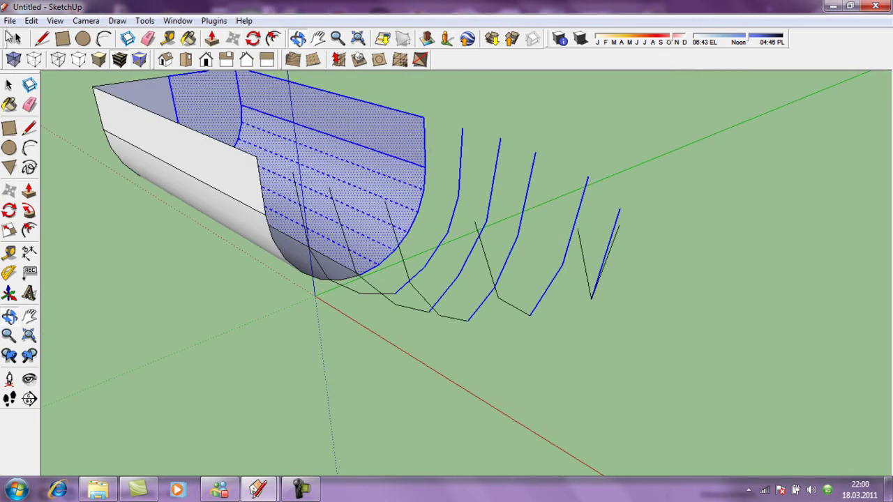
click(16, 39)
click(166, 257)
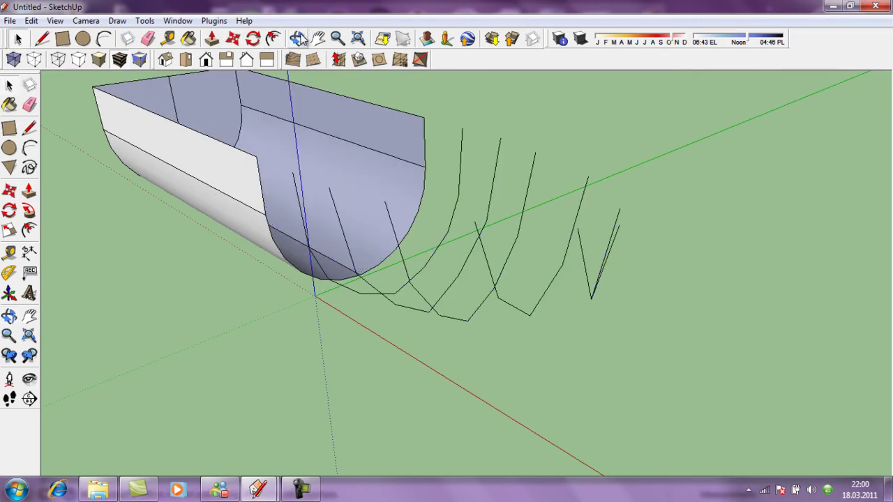
Step: Select the hull's end arc, its vertical edge and each station curve through the V-shaped bow profile
click(268, 208)
ctrl+click(382, 267)
ctrl+click(424, 161)
ctrl+click(459, 171)
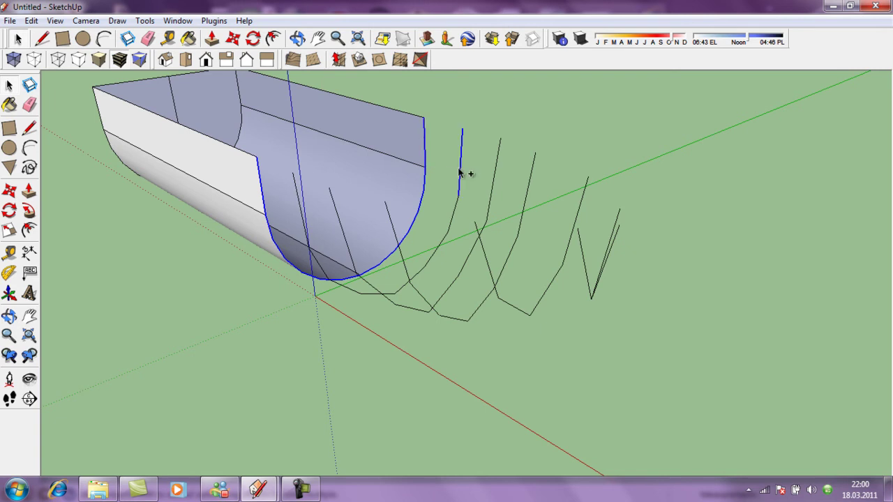
ctrl+click(457, 211)
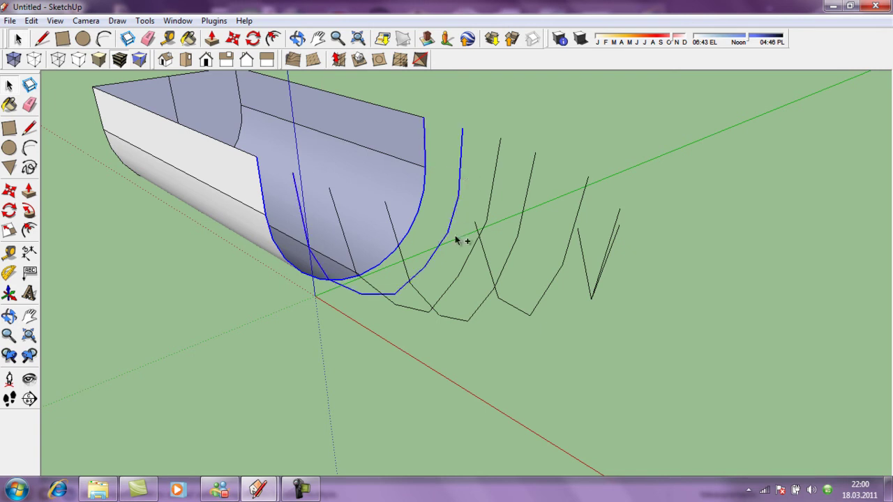
ctrl+click(487, 225)
ctrl+click(518, 241)
ctrl+click(565, 261)
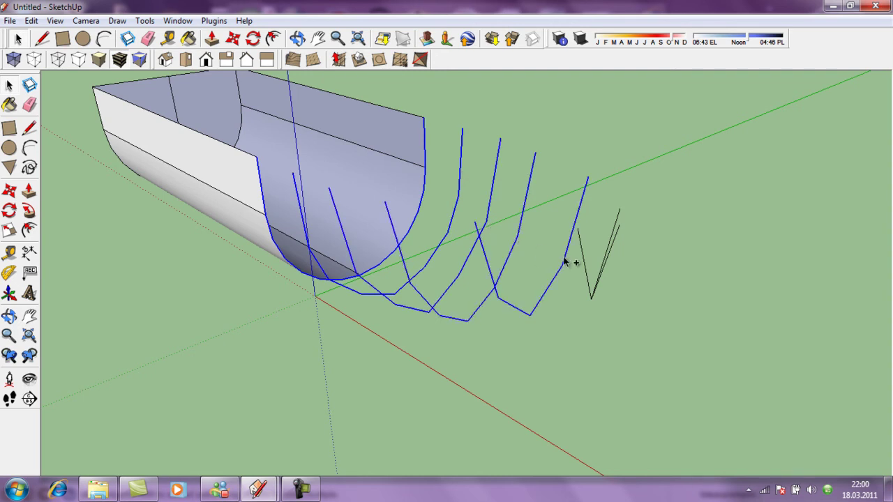
ctrl+click(591, 286)
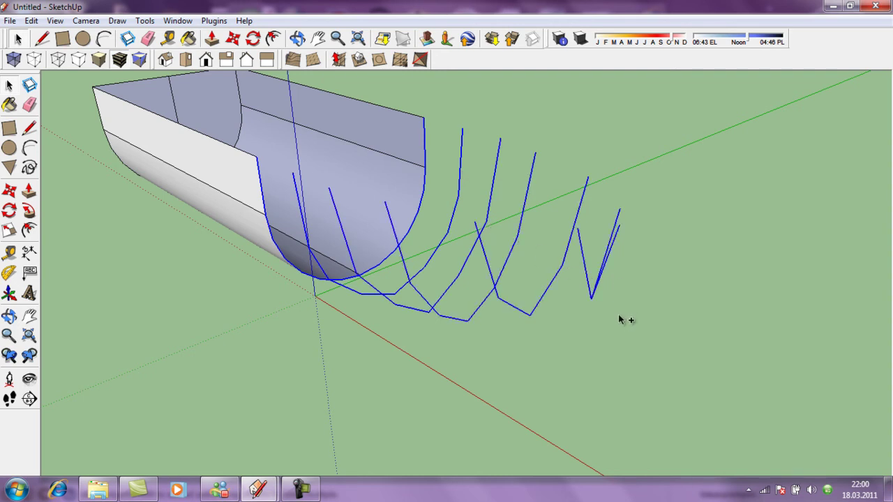
Step: Loft a surface through the selected profiles and view the finished bow from above
click(297, 38)
mouse_move(322, 288)
mouse_down()
mouse_move(522, 253)
mouse_move(409, 329)
mouse_move(409, 199)
mouse_up()
click(339, 59)
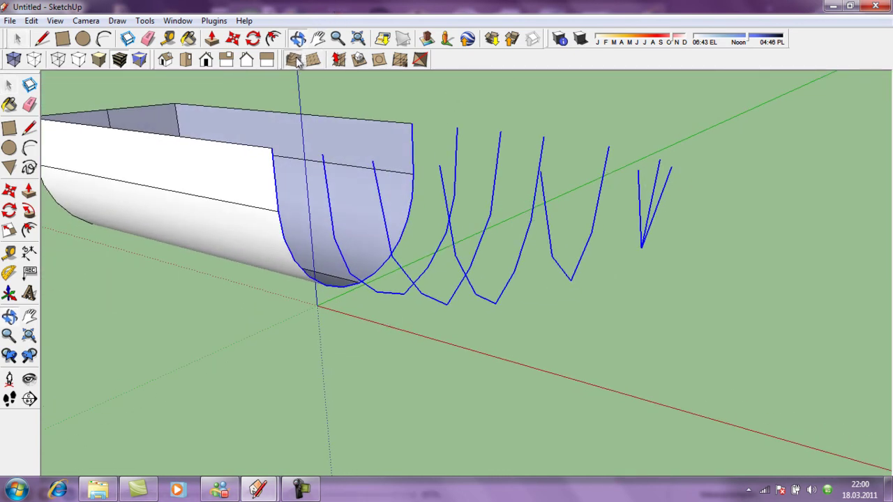
click(297, 39)
mouse_move(391, 126)
mouse_down()
mouse_move(431, 190)
mouse_move(156, 174)
mouse_move(226, 358)
mouse_move(131, 390)
mouse_up()
key(l)
click(237, 138)
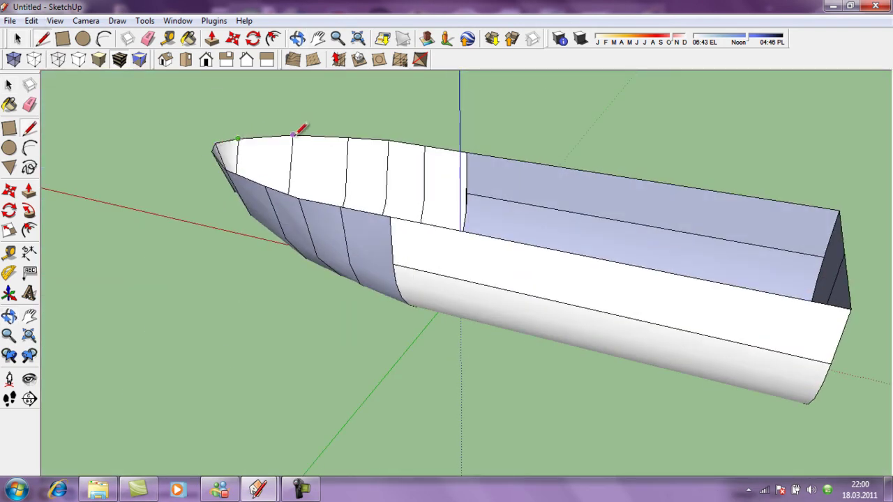
Step: Trace lines along the straight hull's top rim to close it with a deck face
click(389, 140)
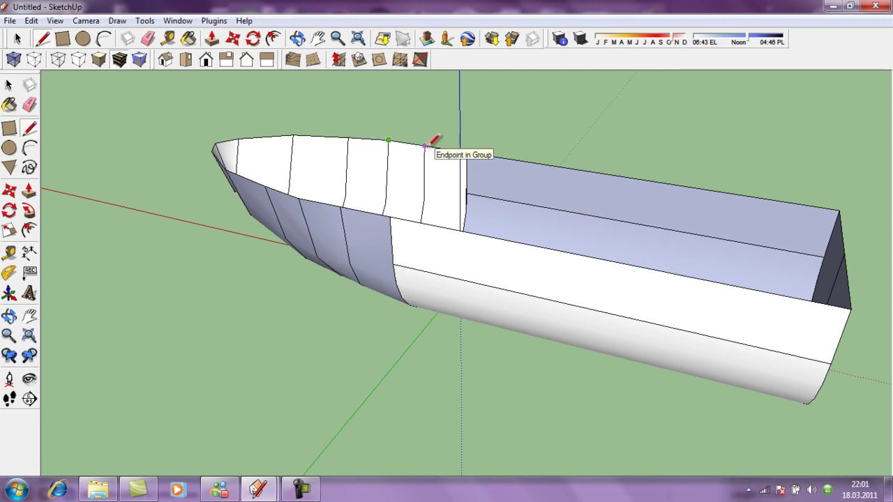
click(466, 152)
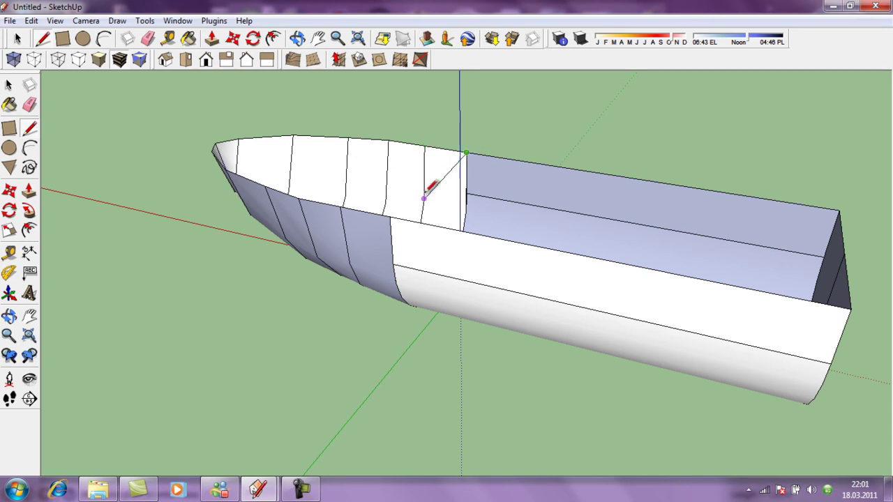
click(390, 217)
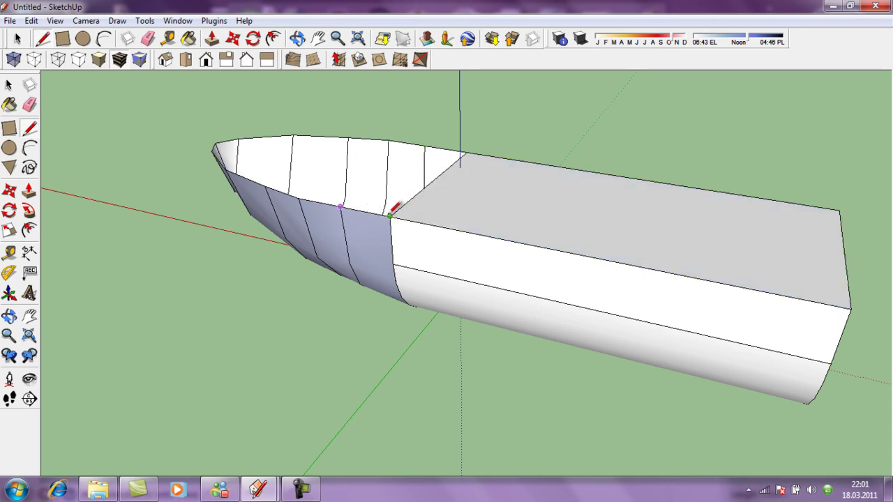
Step: Trace the bow's top rim to its tip, closing the pointed bow with a deck face
click(299, 199)
click(339, 207)
click(210, 151)
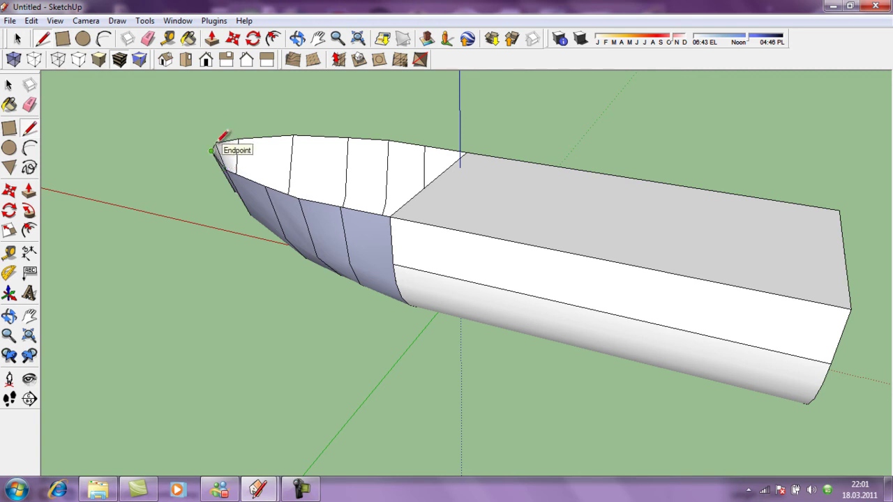
scroll(215, 146, up, 3)
click(215, 143)
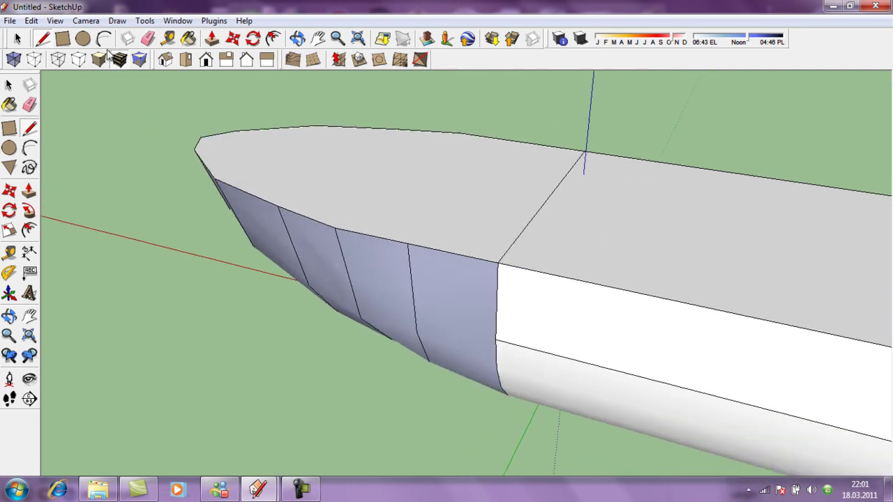
click(147, 39)
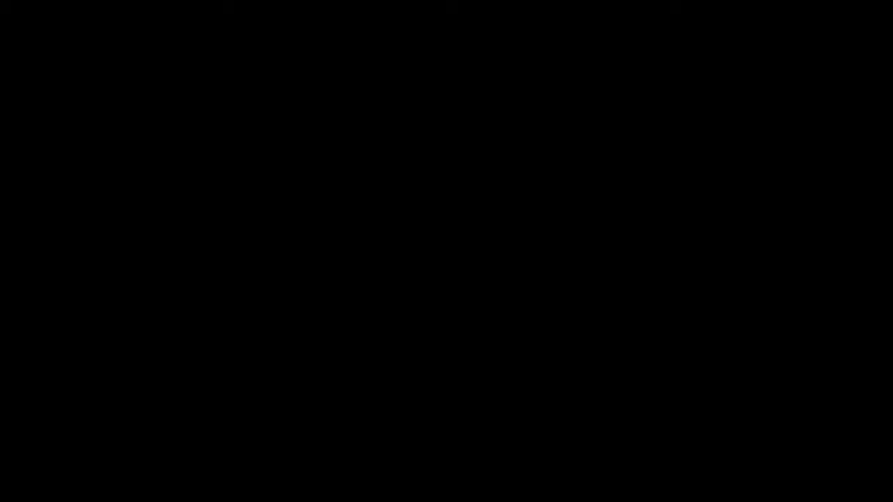